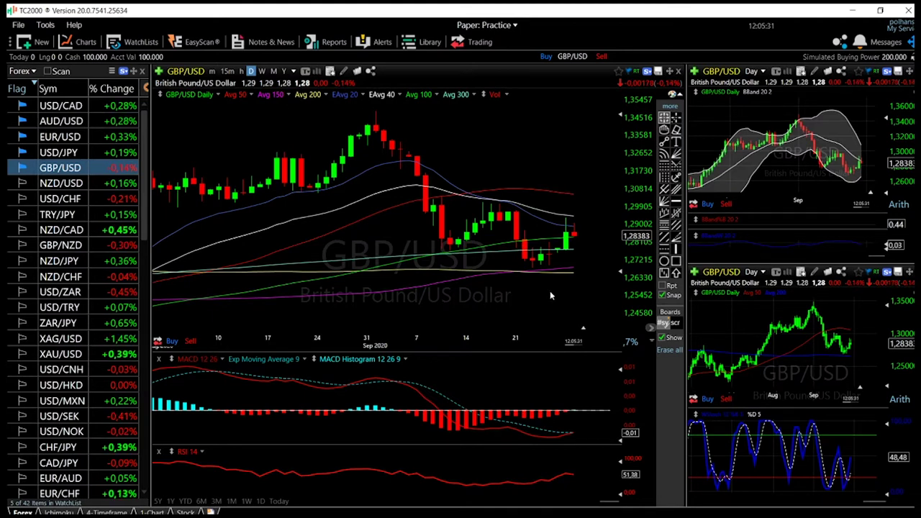
# Zoom the main GBP/USD daily chart out until late-July price history is visible
pyautogui.scroll(-2, 550, 291)
pyautogui.scroll(2, 549, 290)
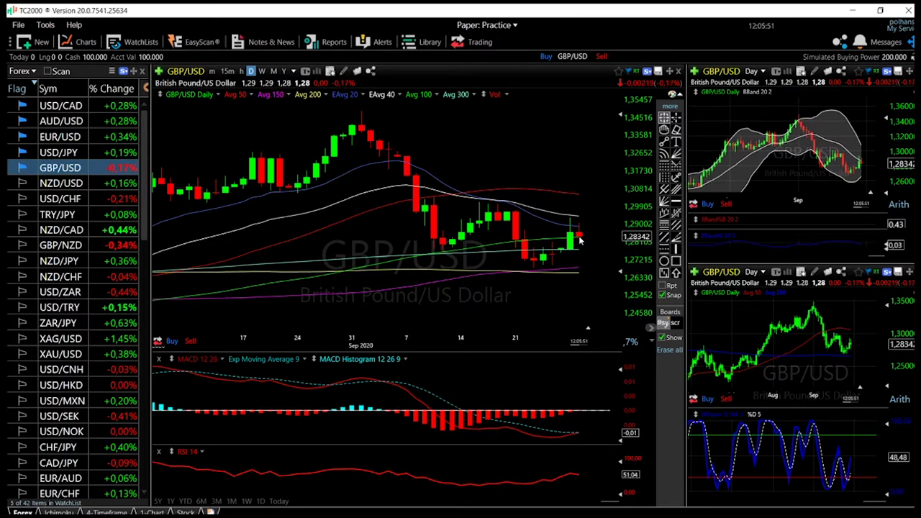
pyautogui.scroll(-1, 593, 262)
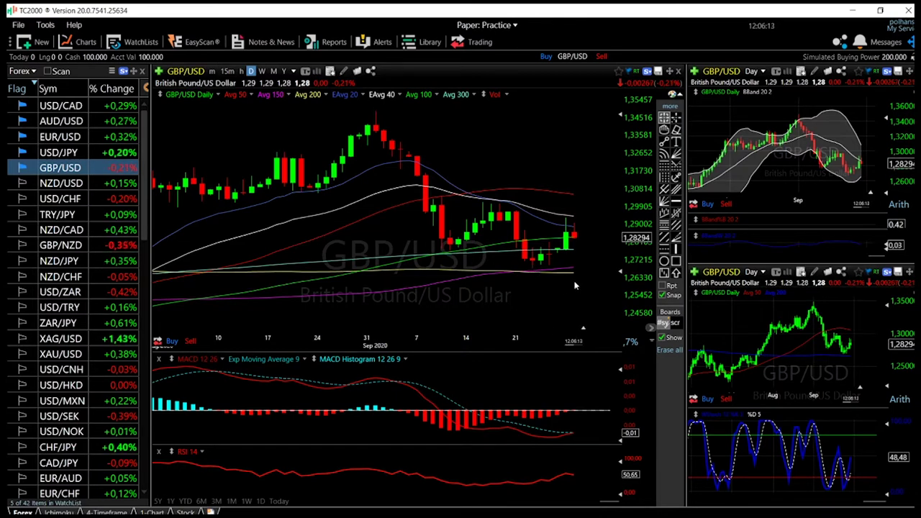
pyautogui.scroll(-2, 575, 285)
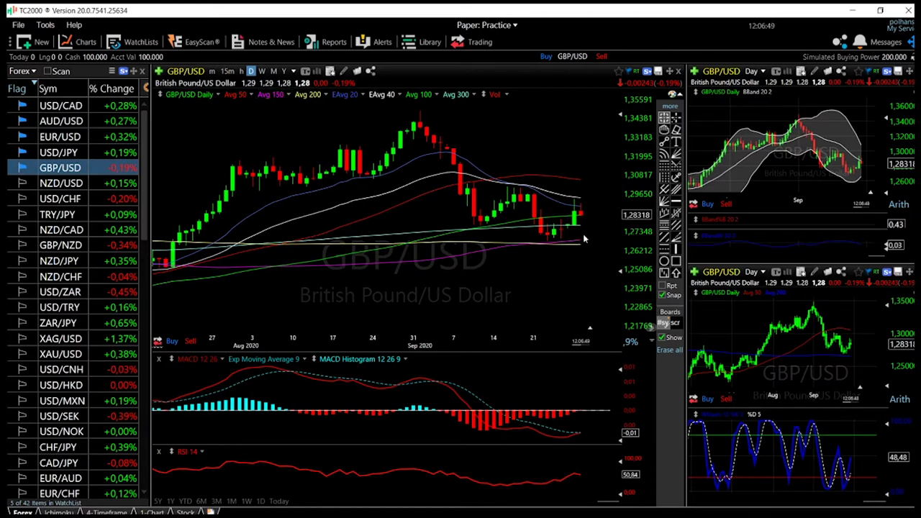
pyautogui.moveTo(583, 244); pyautogui.dragTo(583, 245)
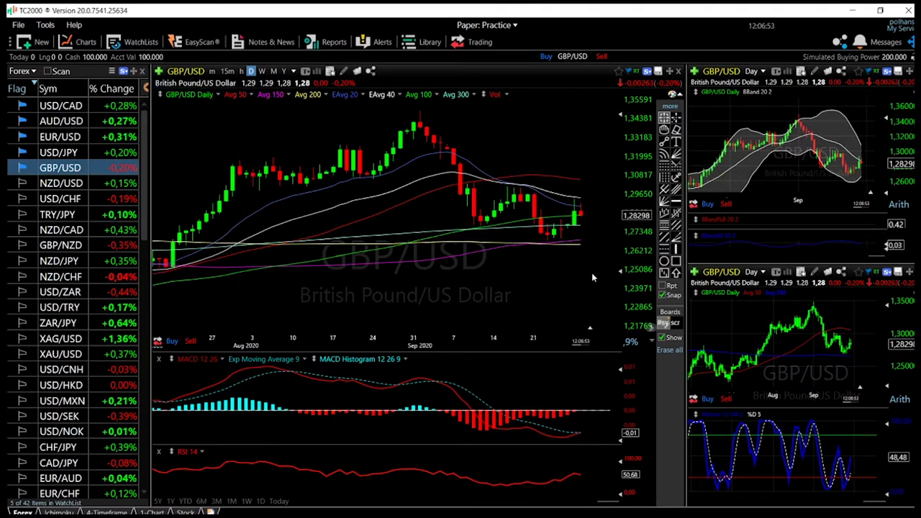
pyautogui.scroll(-1, 599, 270)
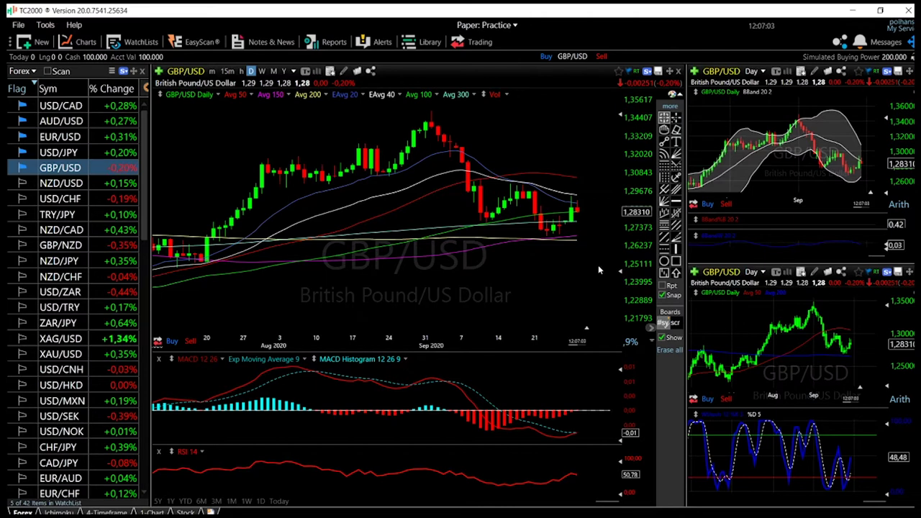
pyautogui.scroll(-2, 585, 266)
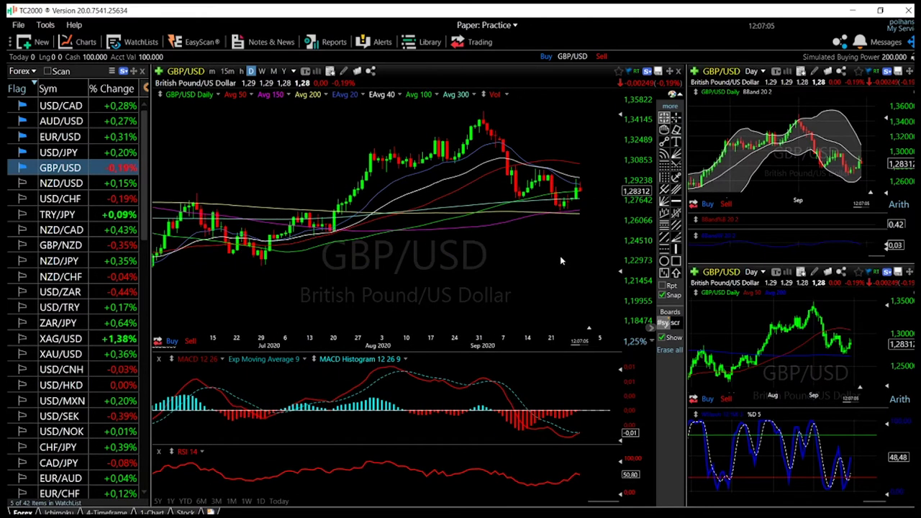
pyautogui.scroll(-2, 560, 260)
pyautogui.scroll(-2, 559, 260)
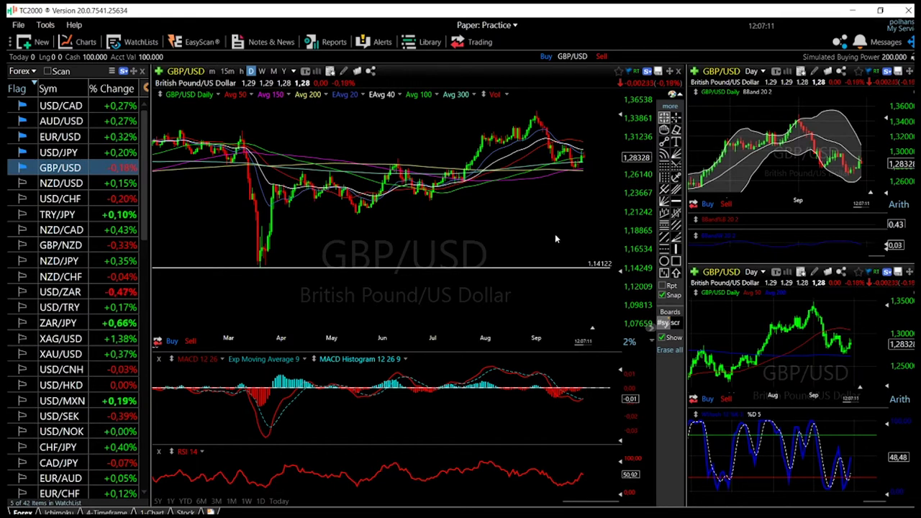
pyautogui.scroll(5, 572, 230)
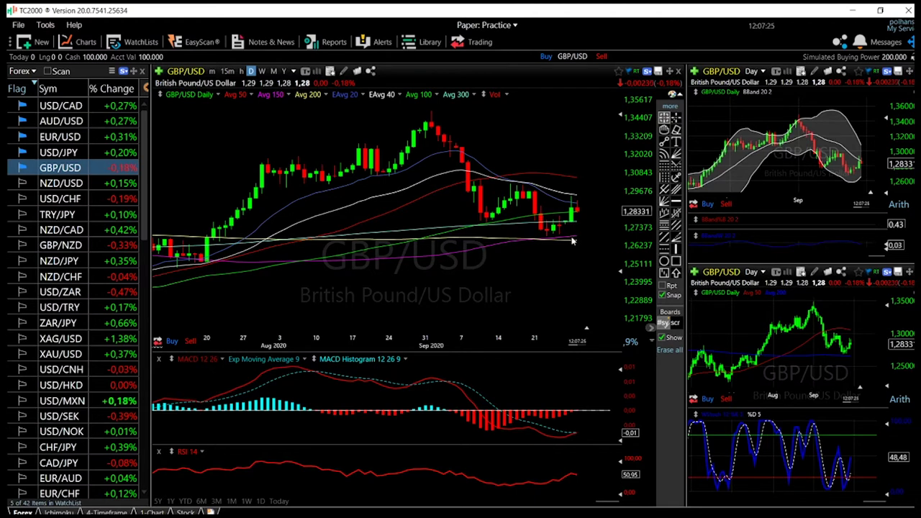
# Draw GBP/USD horizontal lines at 1.26756 support and 1.29378 resistance, then load USD/JPY
pyautogui.click(676, 201)
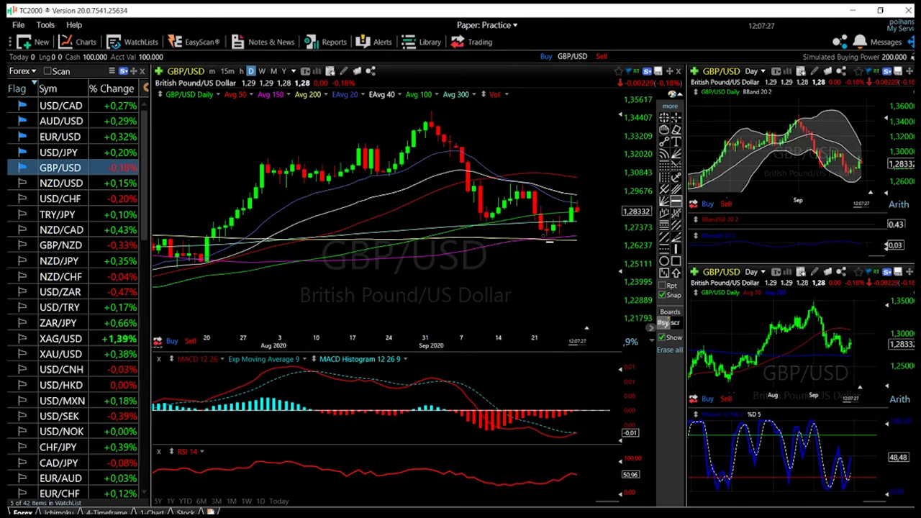
pyautogui.click(551, 237)
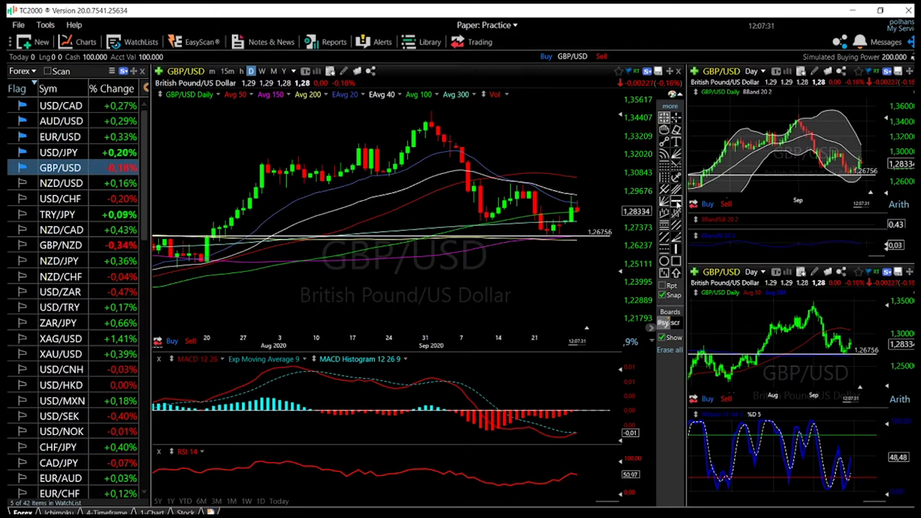
pyautogui.click(564, 196)
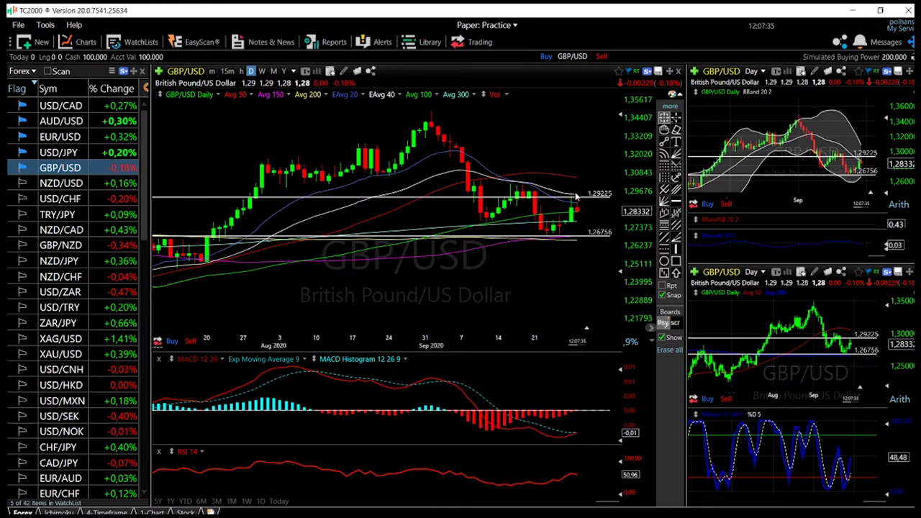
pyautogui.moveTo(591, 199); pyautogui.dragTo(590, 198)
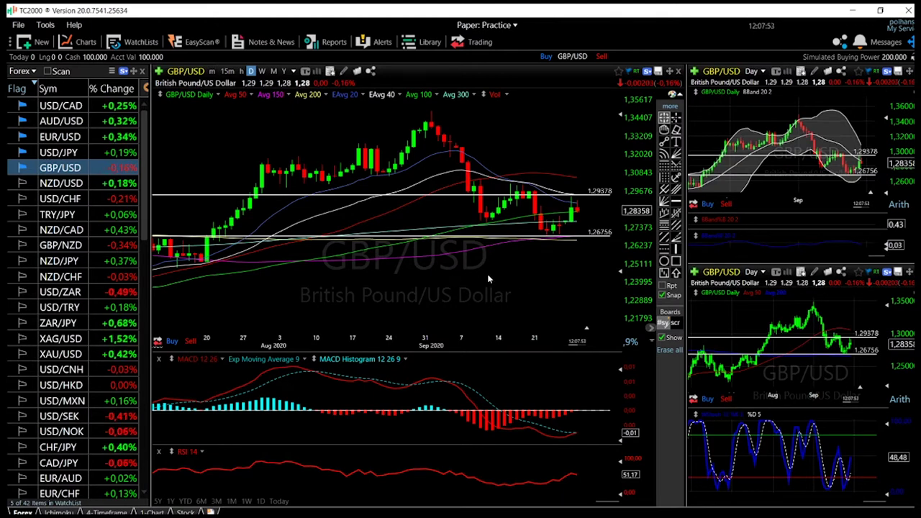
pyautogui.click(63, 153)
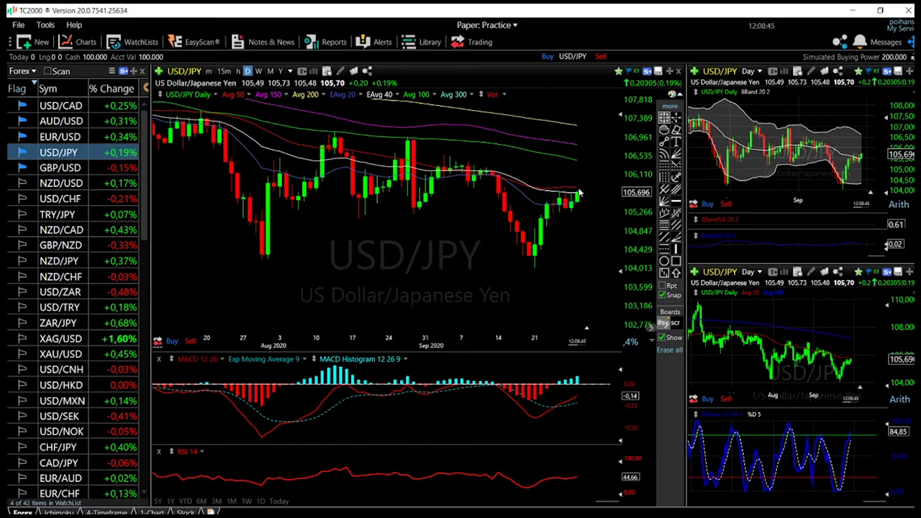
# Check the 9.22.20 bar's prices, then zoom USD/JPY out to March 2020
pyautogui.click(541, 268)
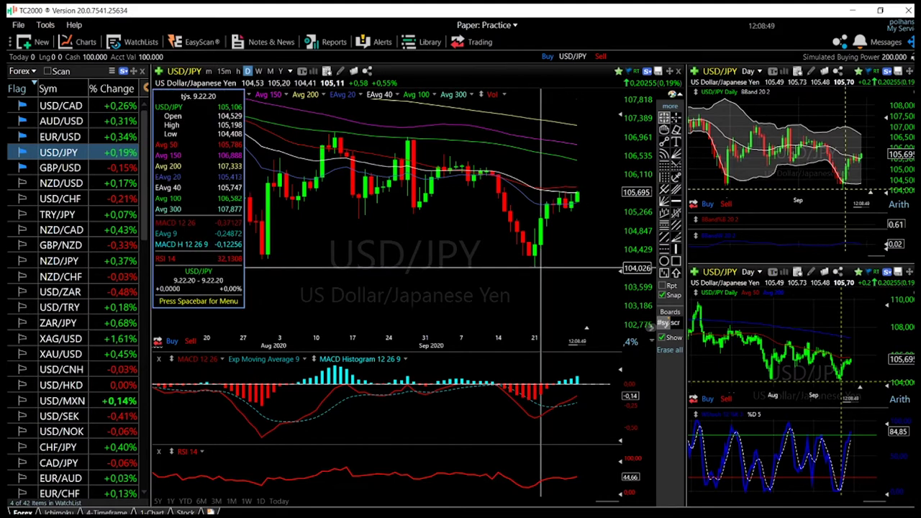
pyautogui.click(541, 267)
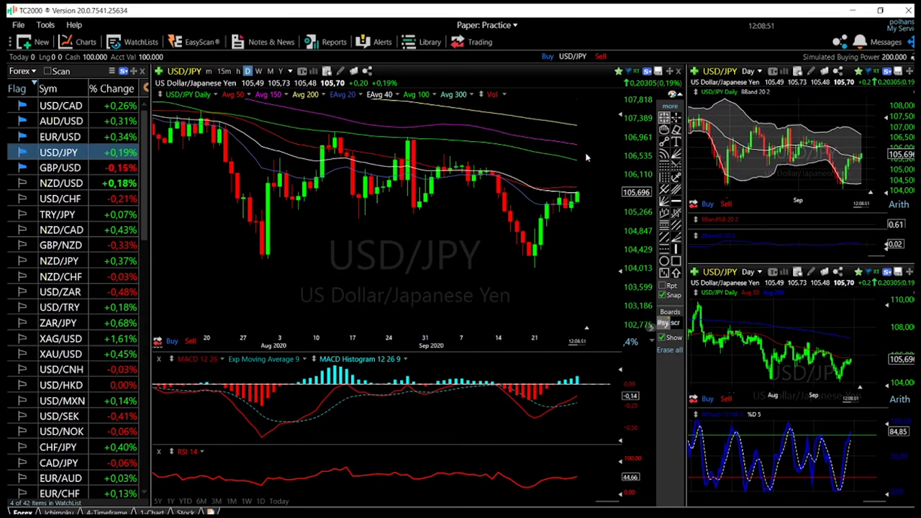
pyautogui.moveTo(577, 164); pyautogui.dragTo(468, 165)
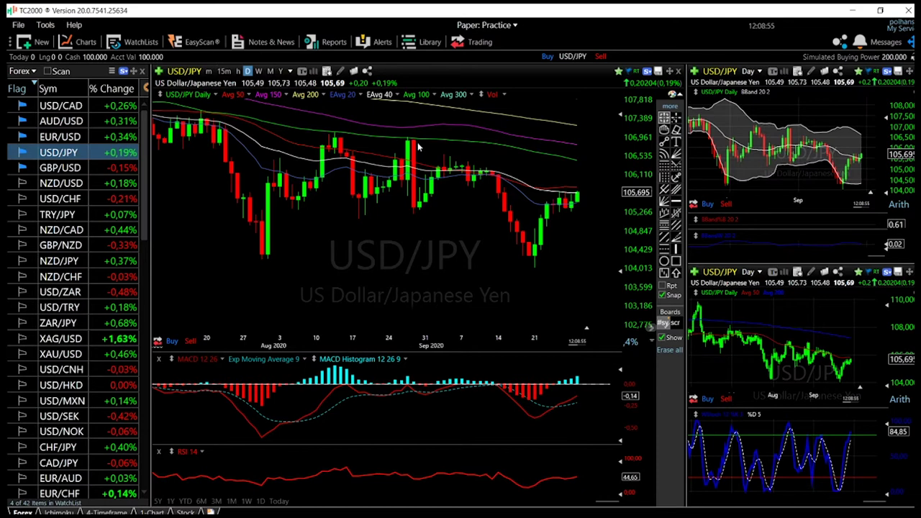
pyautogui.scroll(-2, 316, 142)
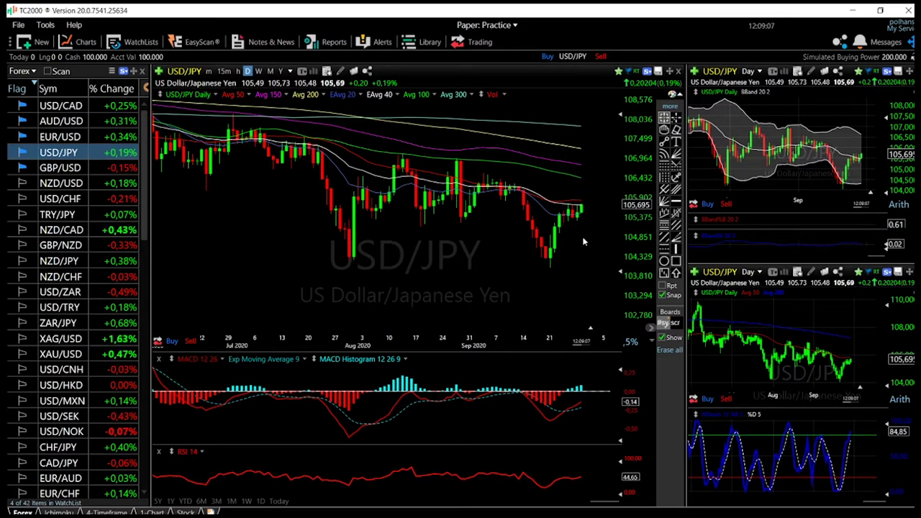
pyautogui.scroll(-5, 482, 227)
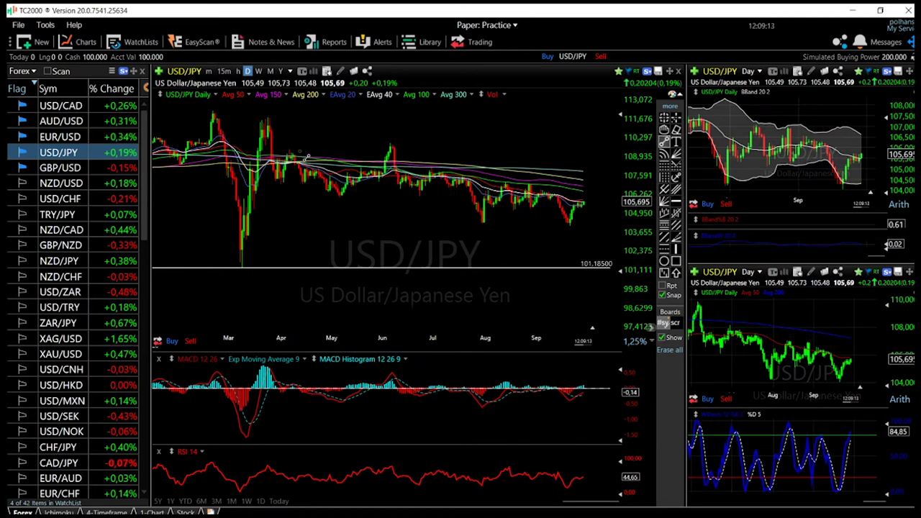
# Draw parallel upper and lower trendlines forming the falling USD/JPY channel, then switch to EUR/USD
pyautogui.moveTo(288, 152); pyautogui.dragTo(605, 197)
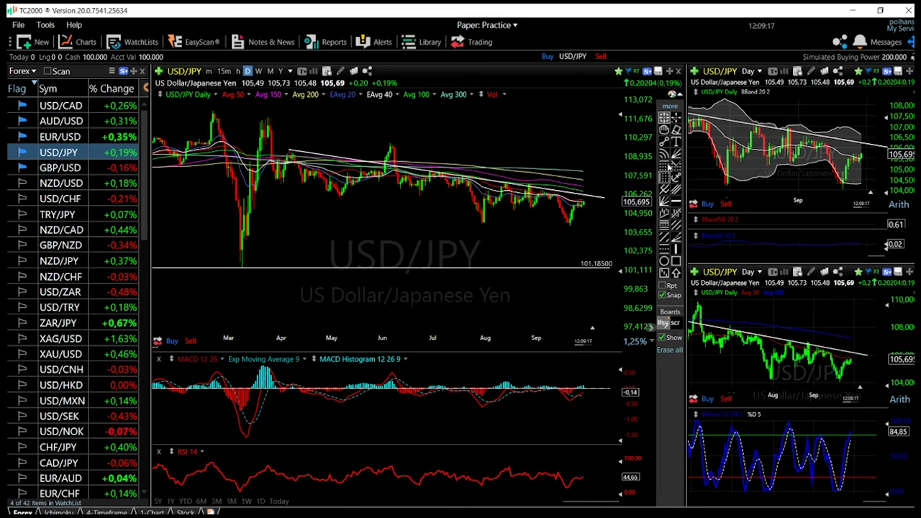
pyautogui.click(666, 142)
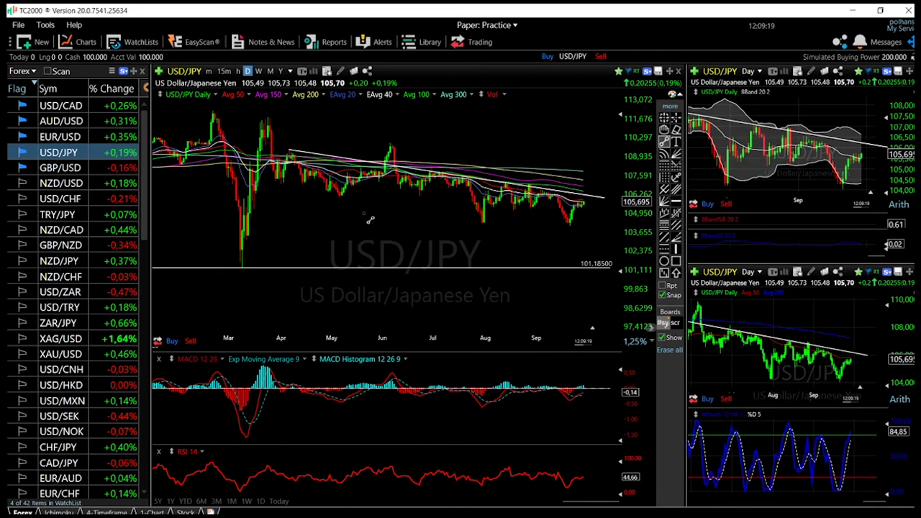
pyautogui.moveTo(272, 185); pyautogui.dragTo(603, 230)
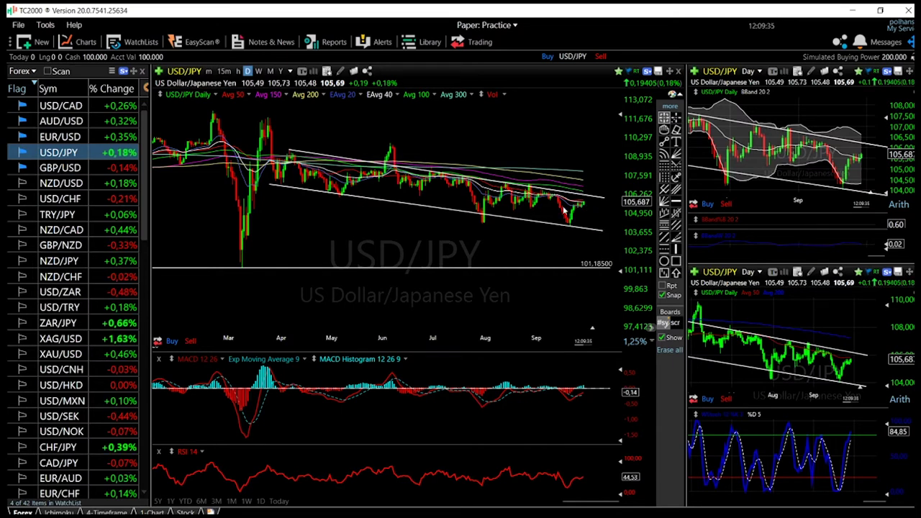
pyautogui.press('Up')
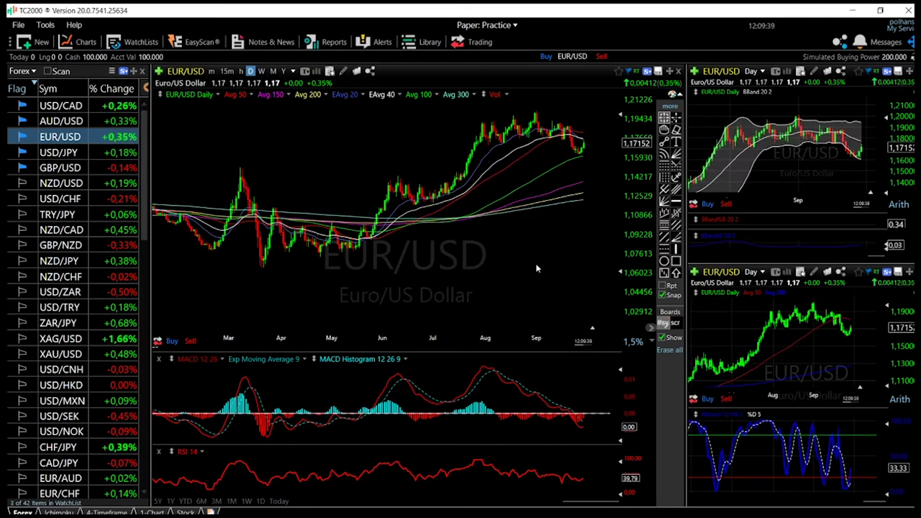
# Zoom the EUR/USD daily chart to span early August through late September 2020
pyautogui.scroll(6, 567, 230)
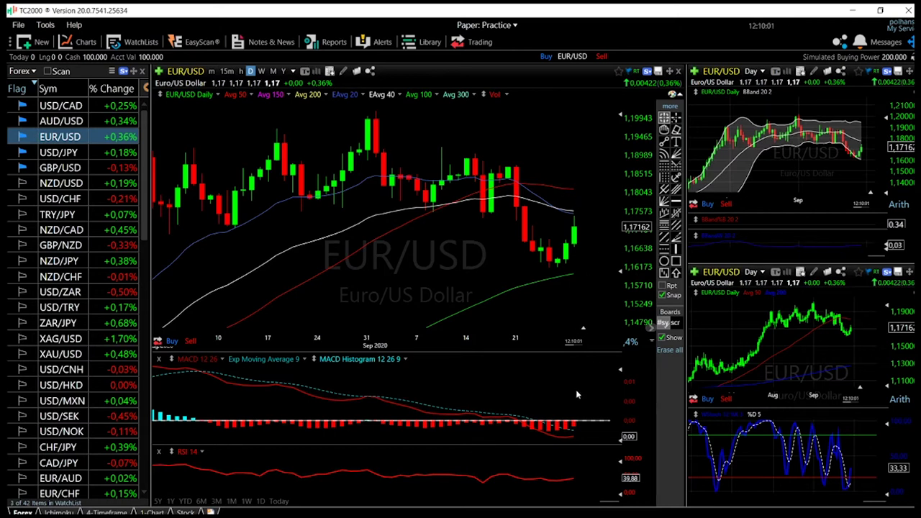
pyautogui.scroll(-1, 576, 396)
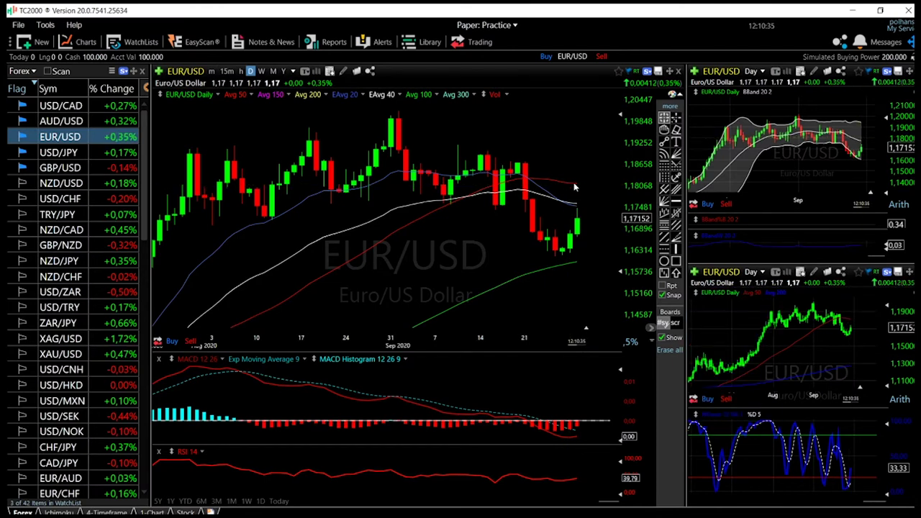
# Draw a horizontal resistance line at the September high, 1.20115
pyautogui.moveTo(563, 150)
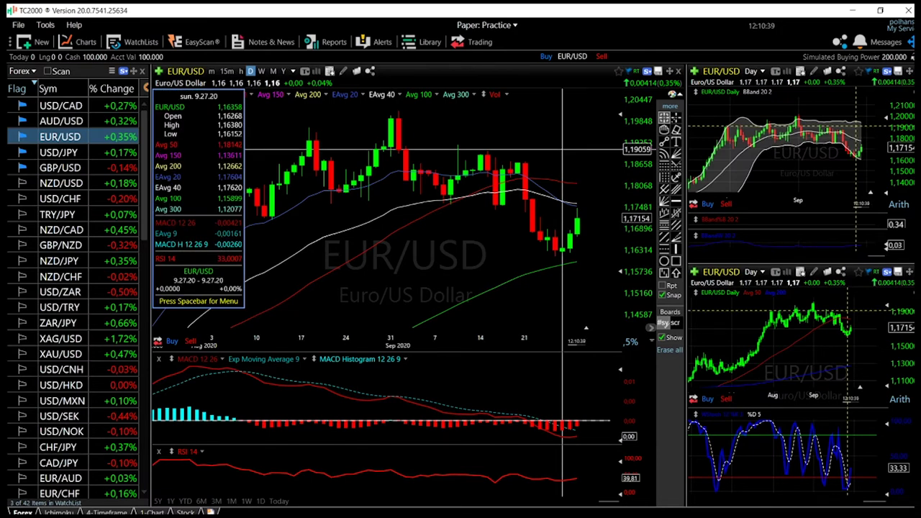
pyautogui.click(675, 203)
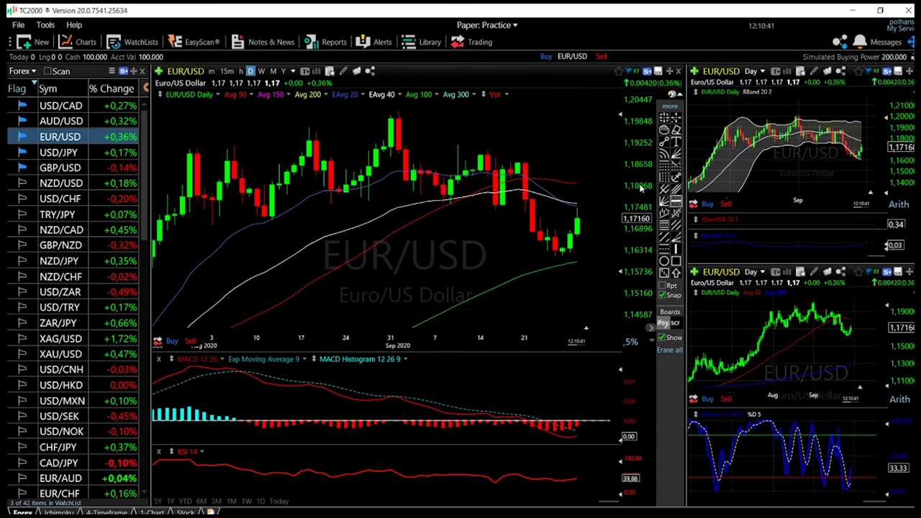
pyautogui.click(403, 112)
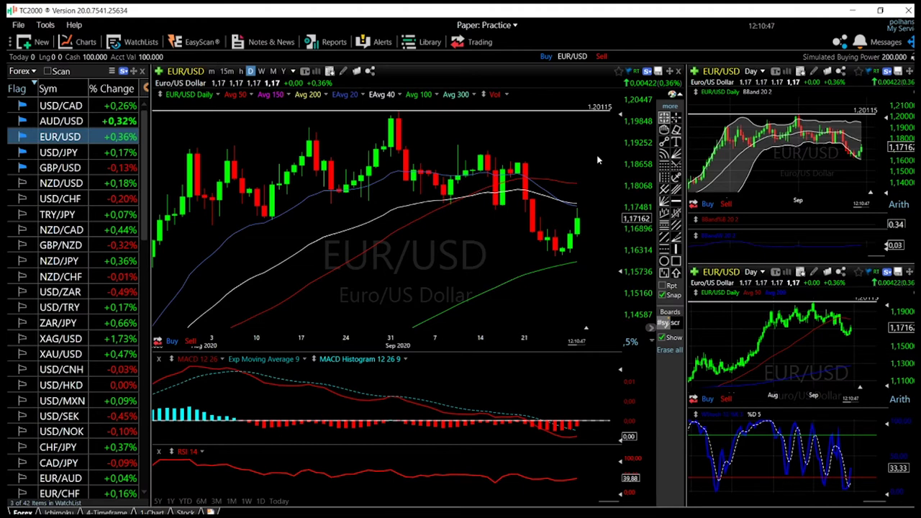
# Zoom out and add a horizontal support line at 1.16152 under recent lows
pyautogui.scroll(-2, 600, 154)
pyautogui.click(676, 203)
pyautogui.click(565, 190)
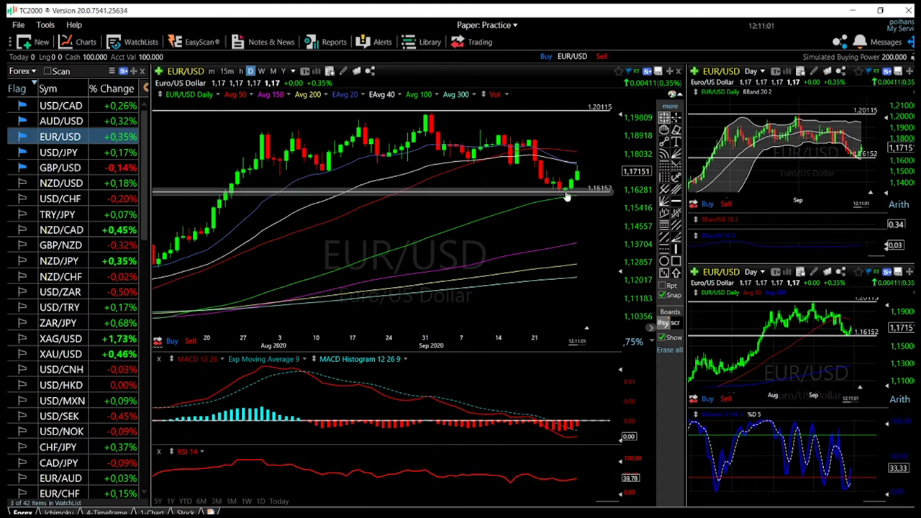
pyautogui.moveTo(567, 197)
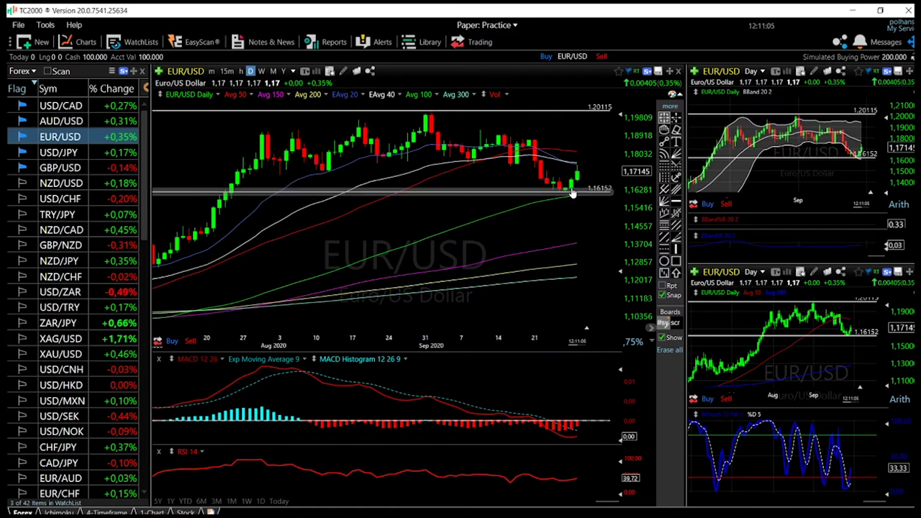
pyautogui.moveTo(572, 118)
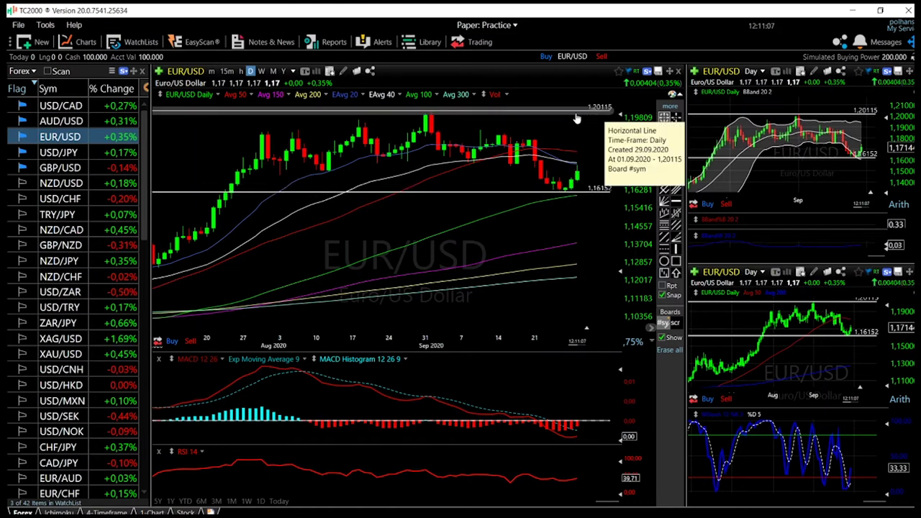